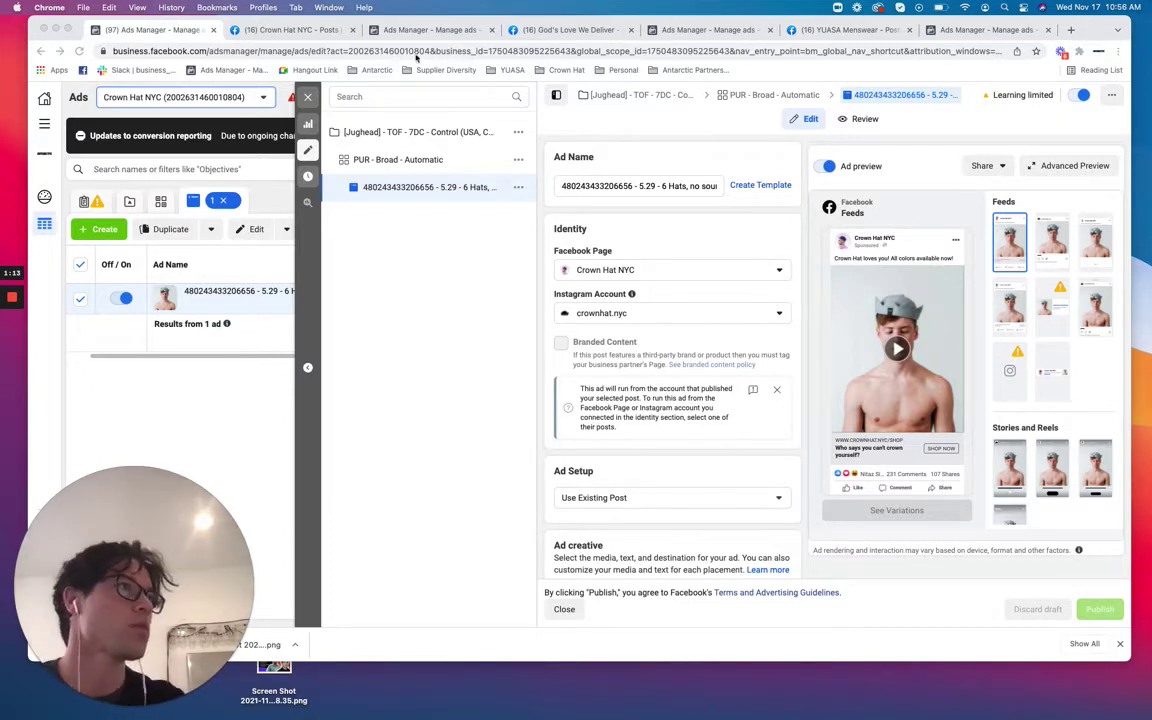
left_click(428, 34)
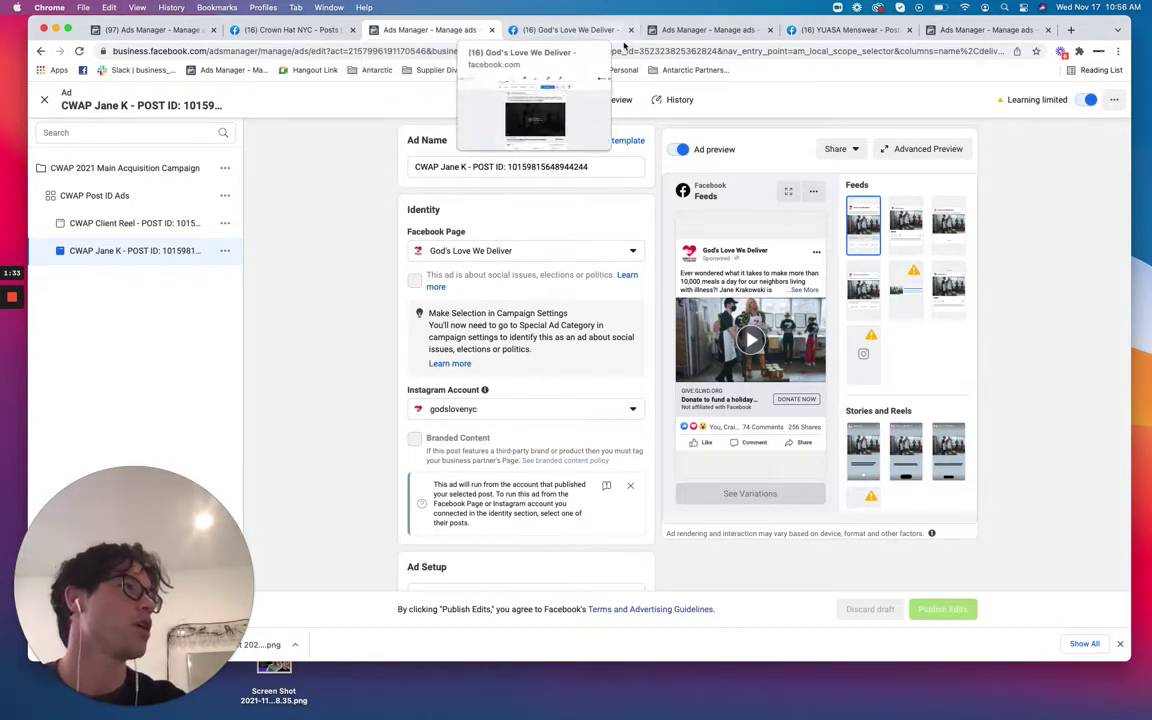
Step: Review the YUASA Menswear Swim TOF ad and reveal its preview-sharing and see-post options
left_click(655, 38)
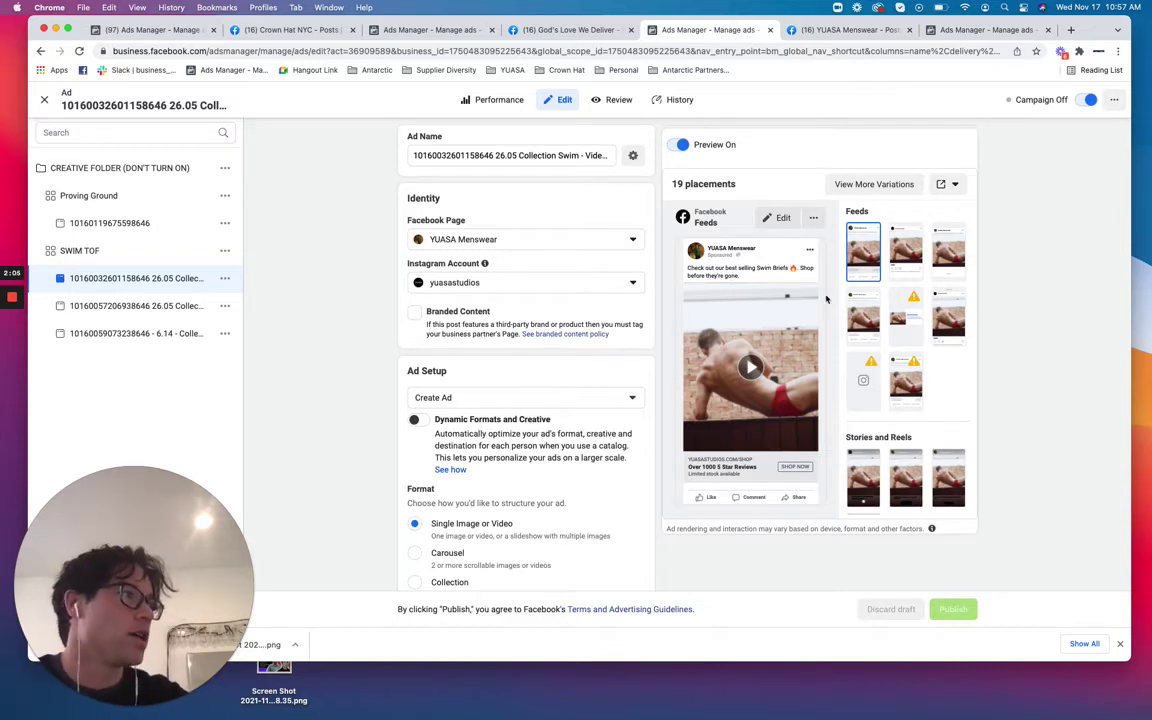
scroll(615, 387, "down", 5)
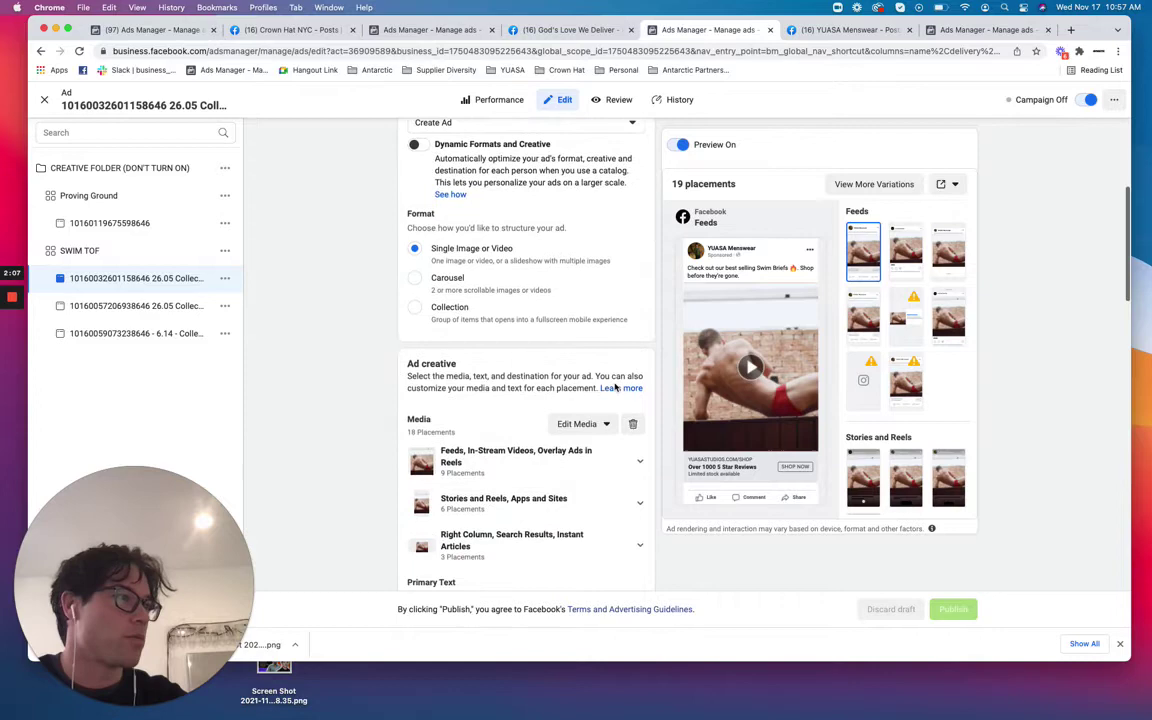
scroll(615, 387, "down", 4)
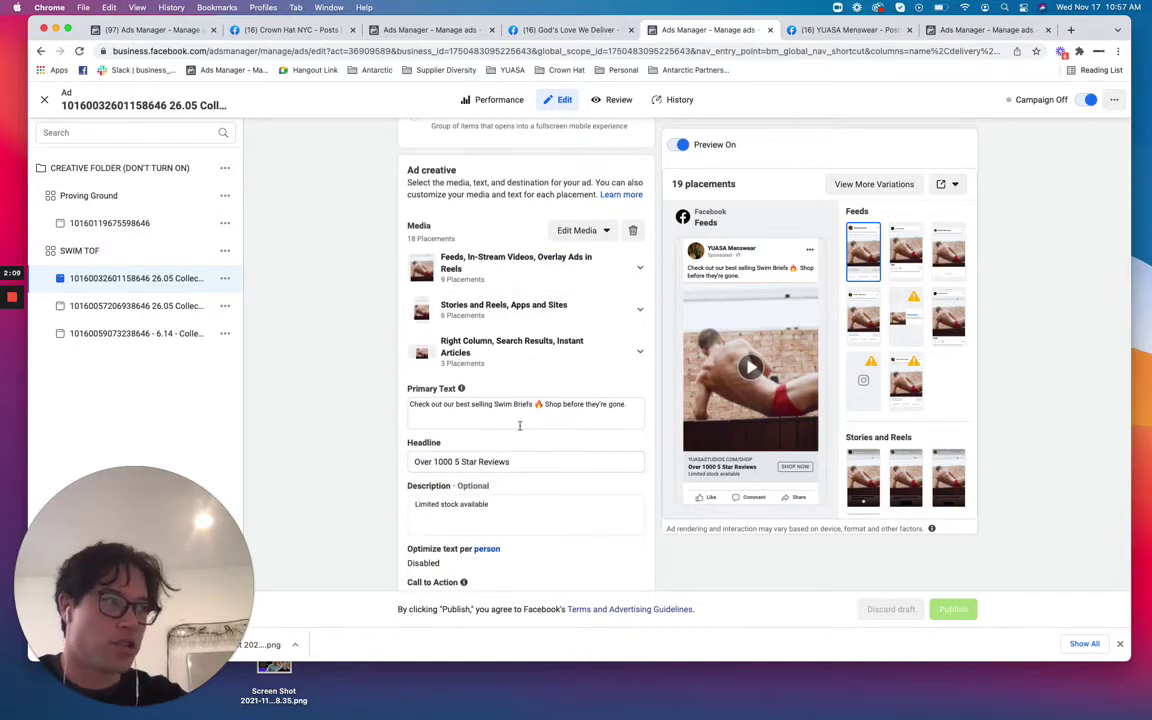
scroll(548, 512, "down", 2)
scroll(553, 509, "up", 6)
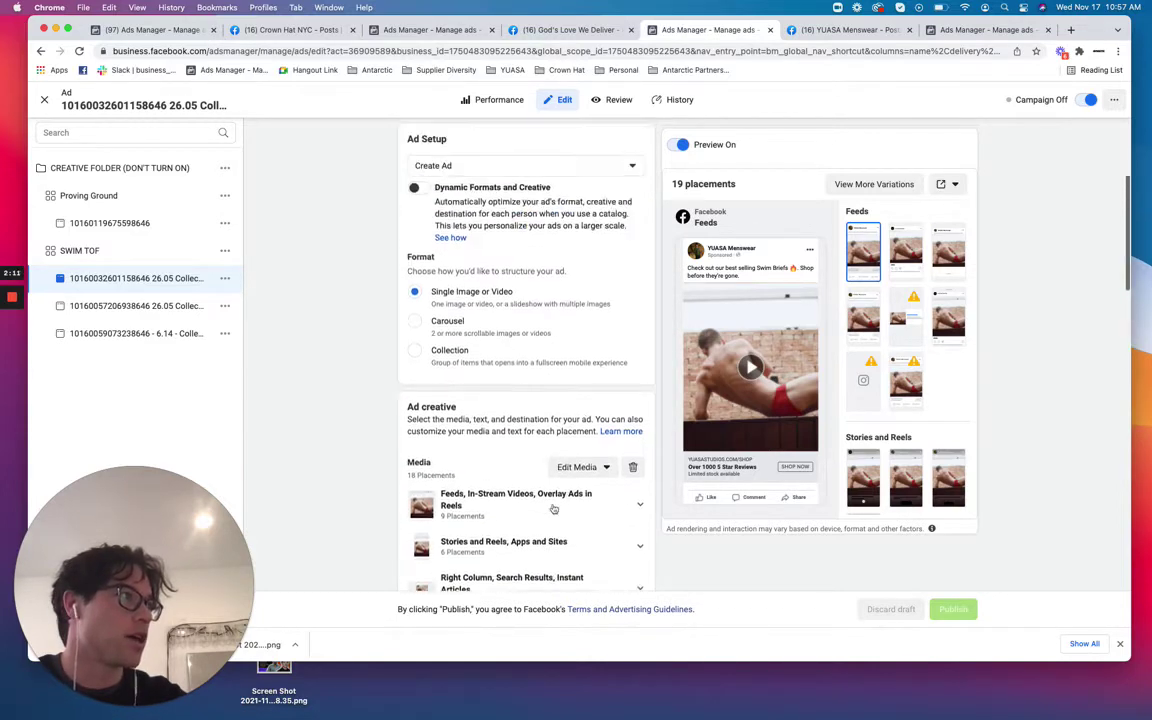
scroll(553, 509, "up", 5)
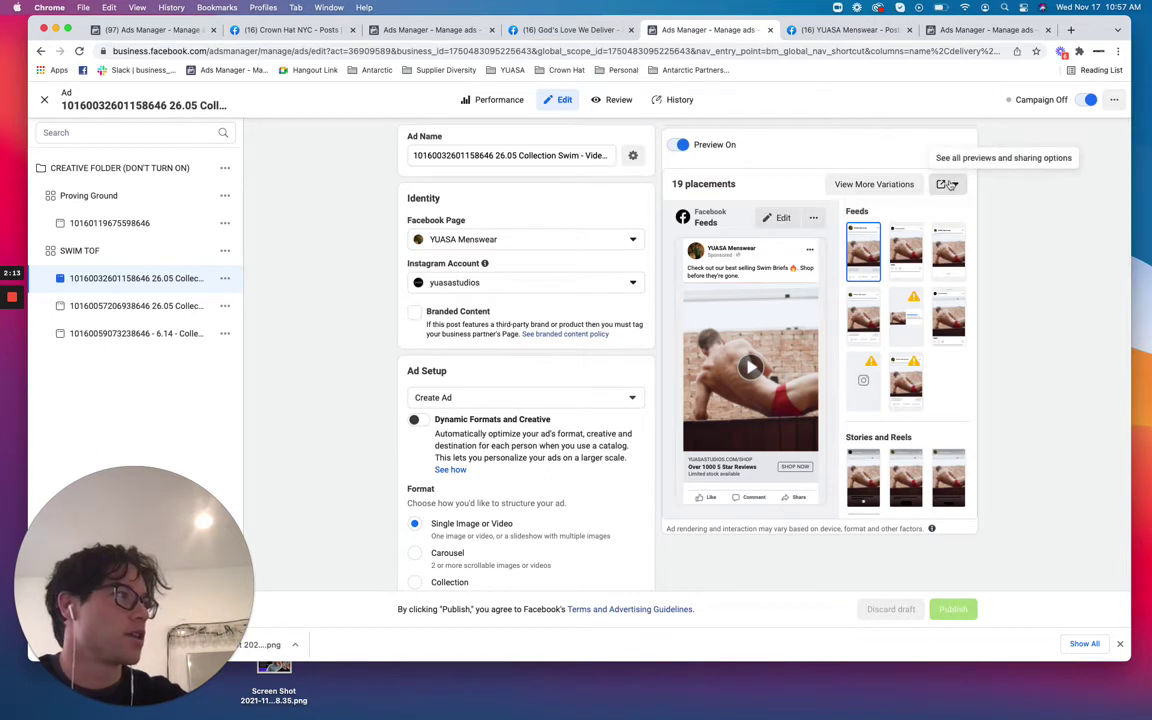
left_click(950, 185)
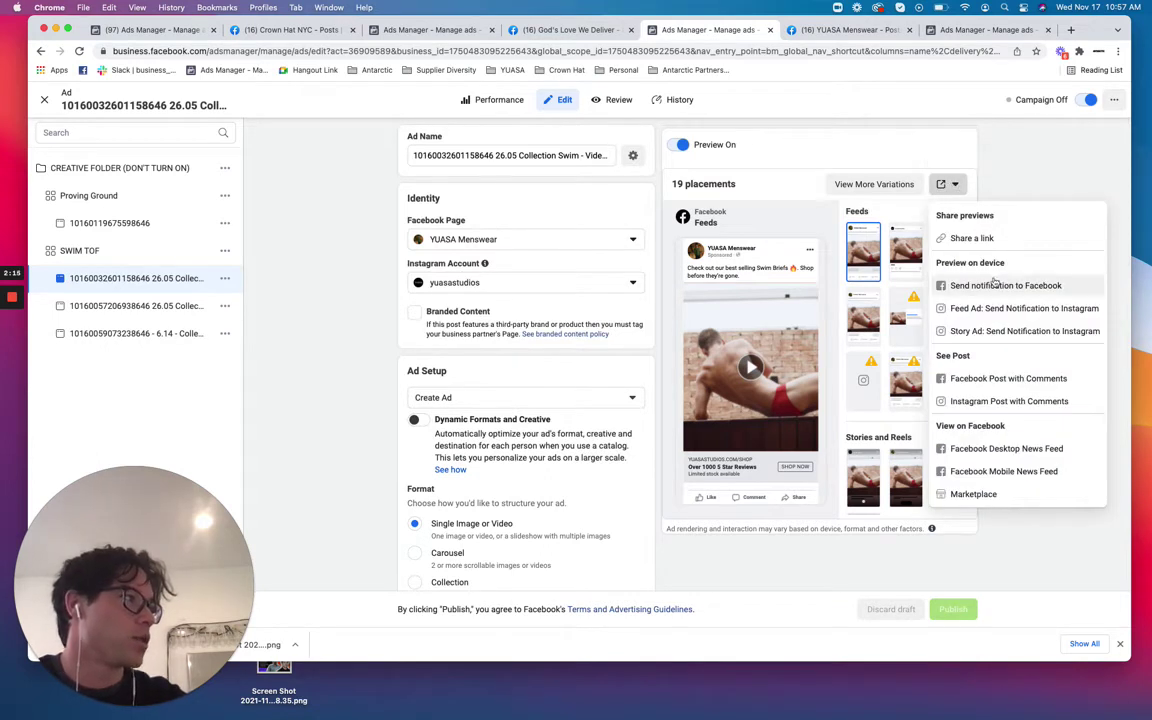
left_click(996, 380)
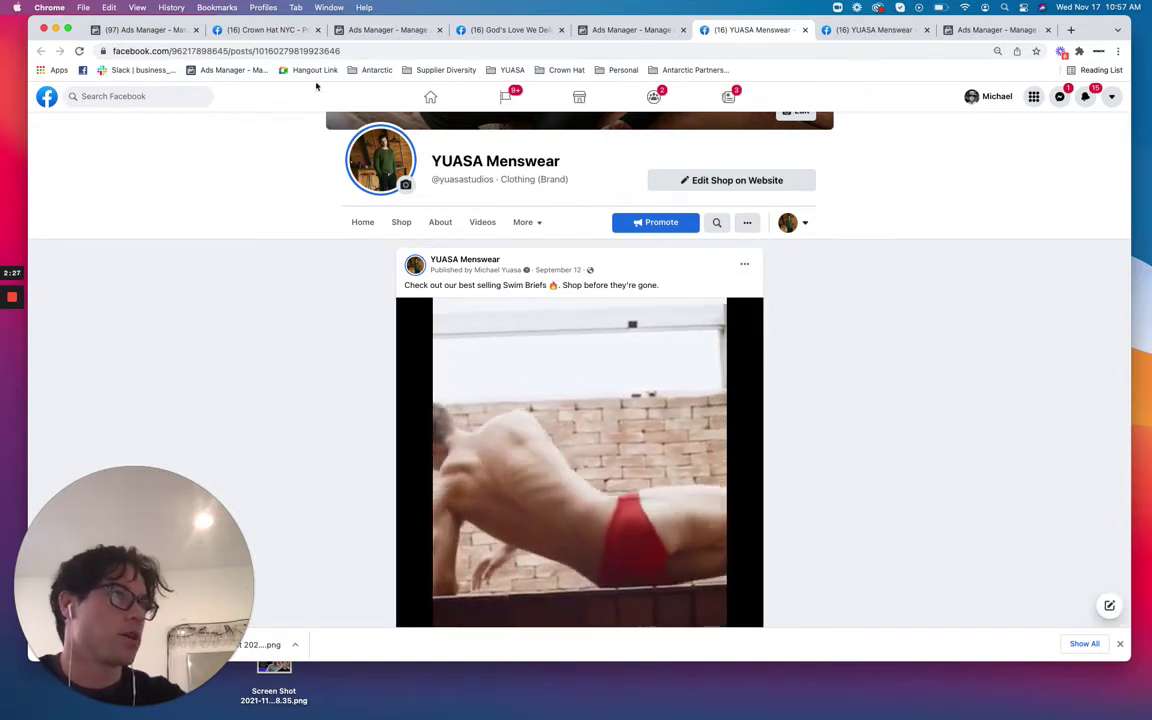
left_click_drag(257, 51, 347, 52)
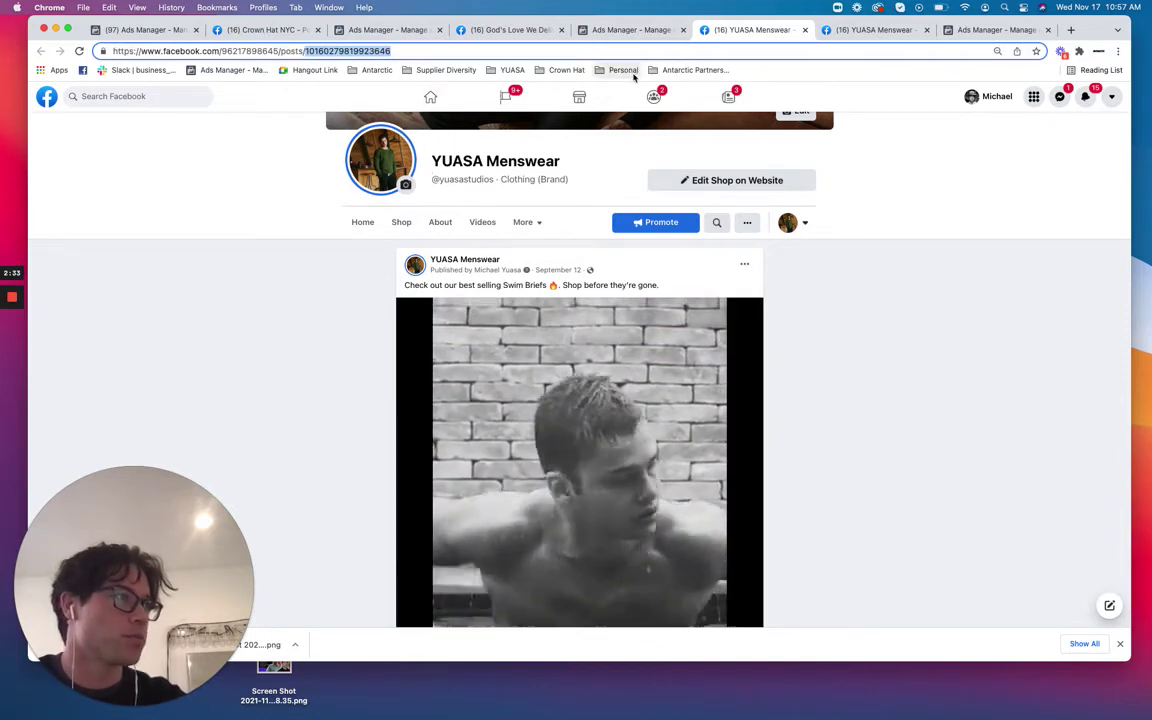
left_click(963, 31)
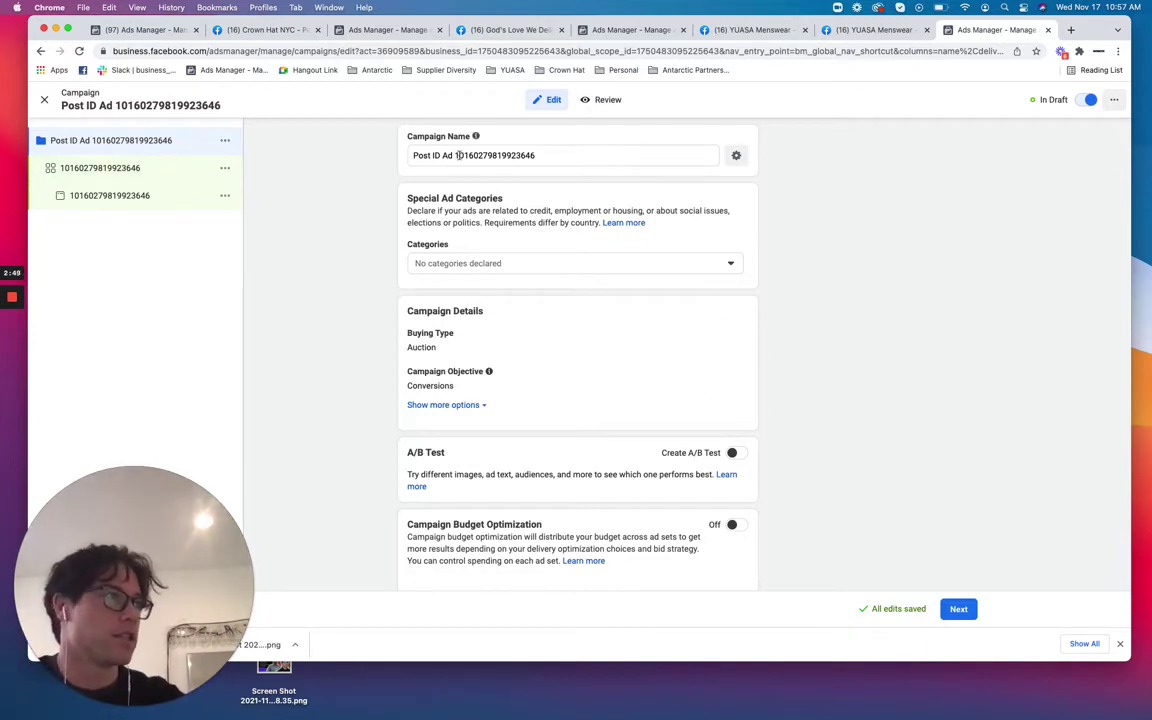
left_click_drag(456, 155, 565, 170)
key("super+c")
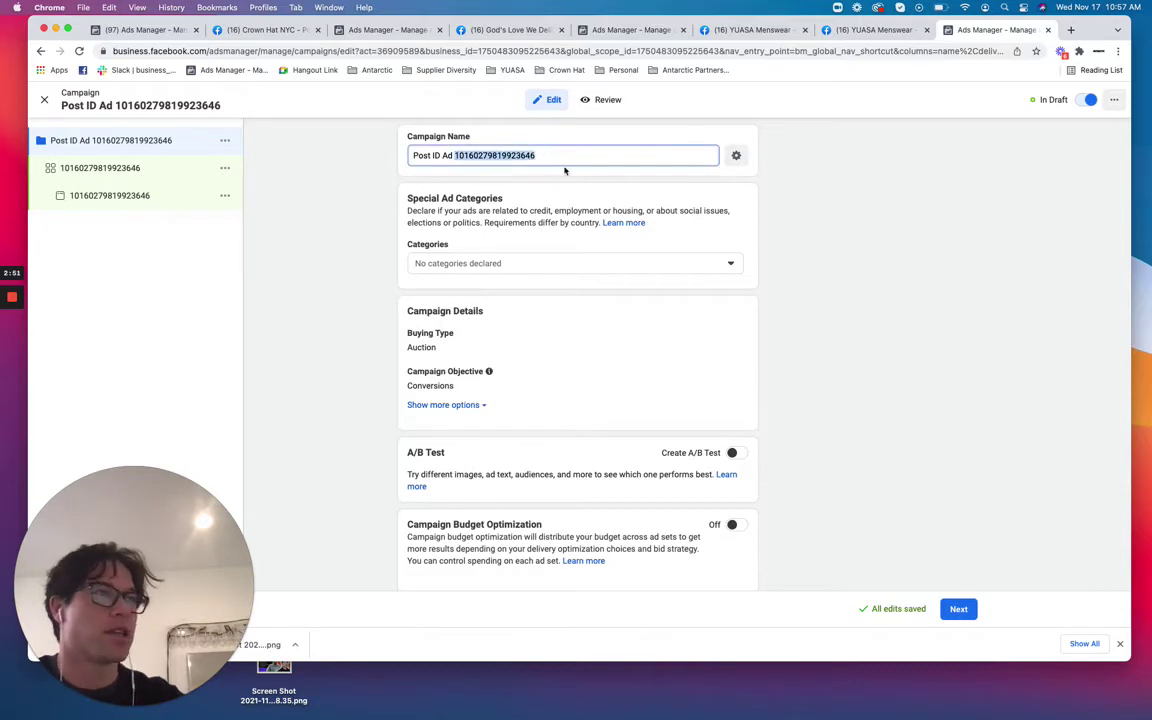
left_click(150, 167)
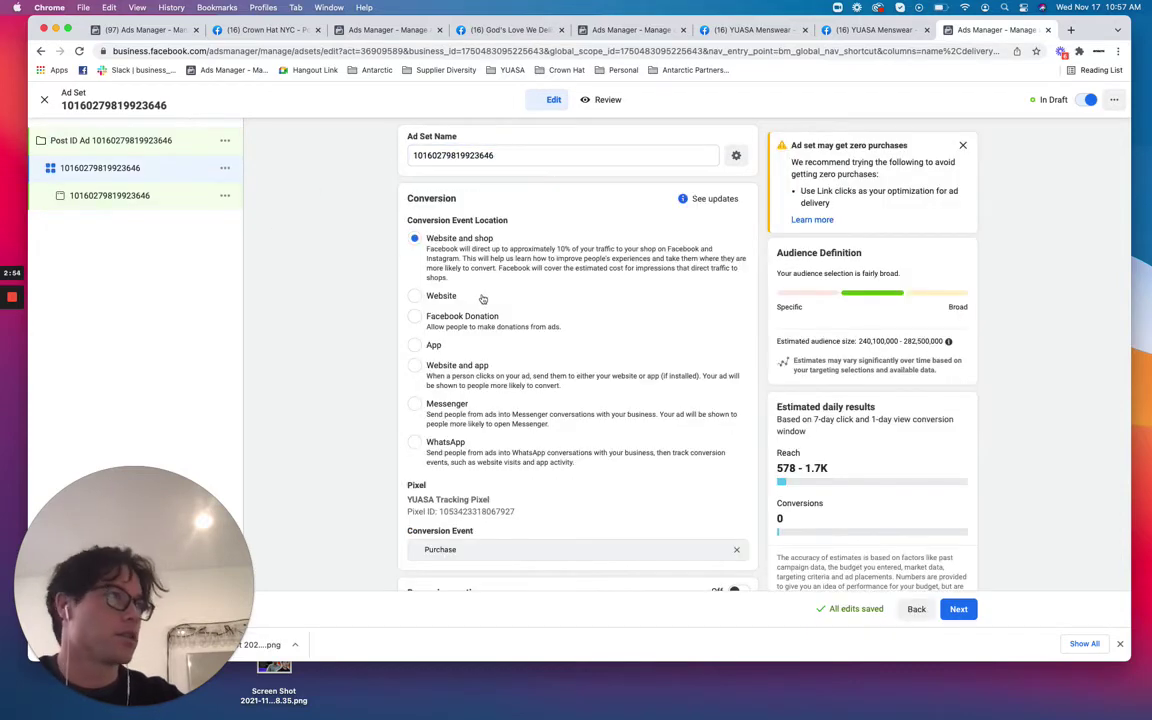
scroll(530, 330, "down", 5)
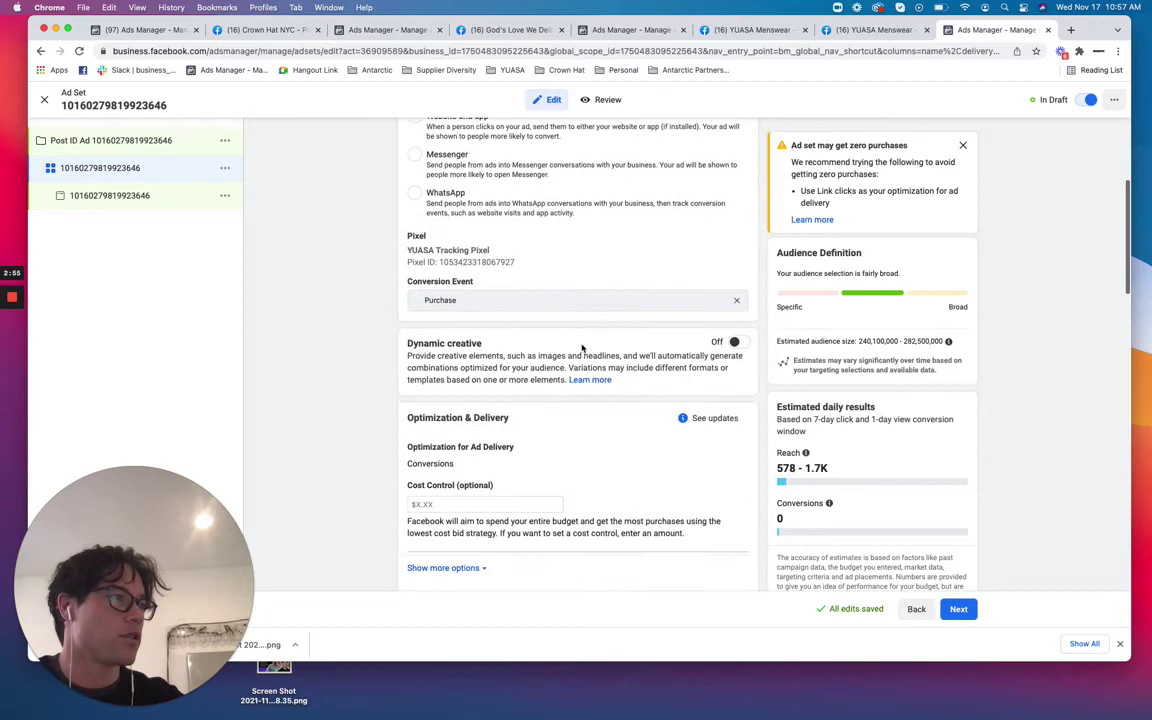
scroll(582, 347, "down", 10)
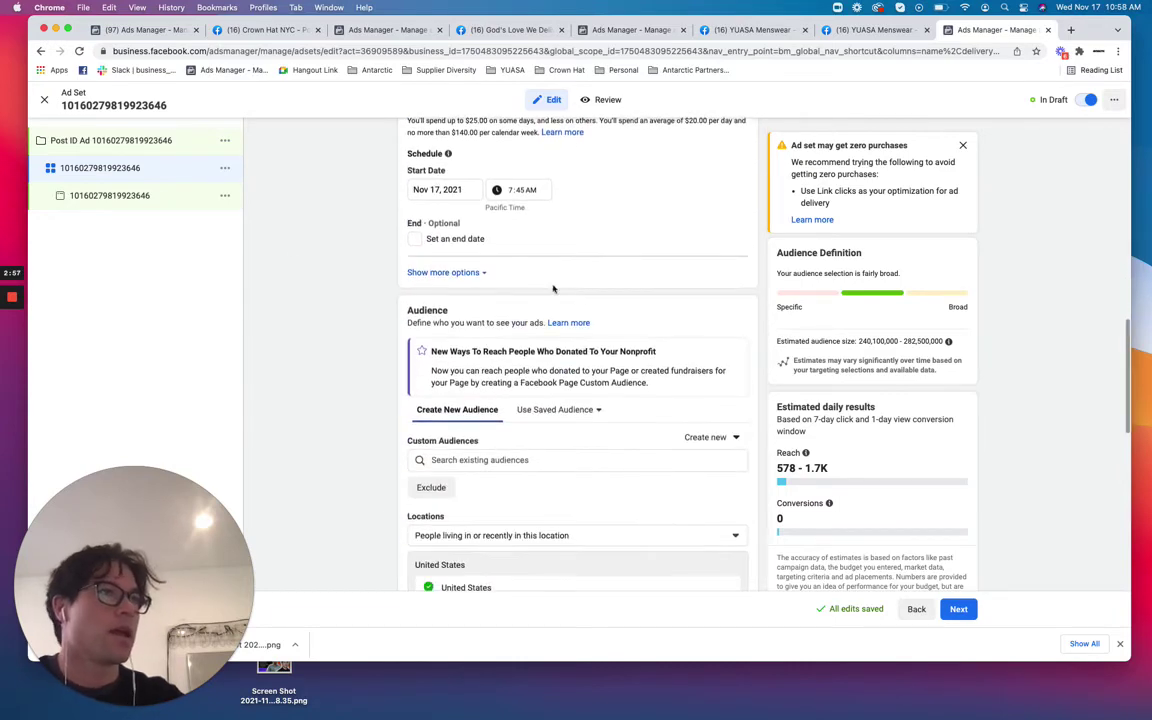
Step: Set the draft ad's creative source to use an existing post
left_click(150, 204)
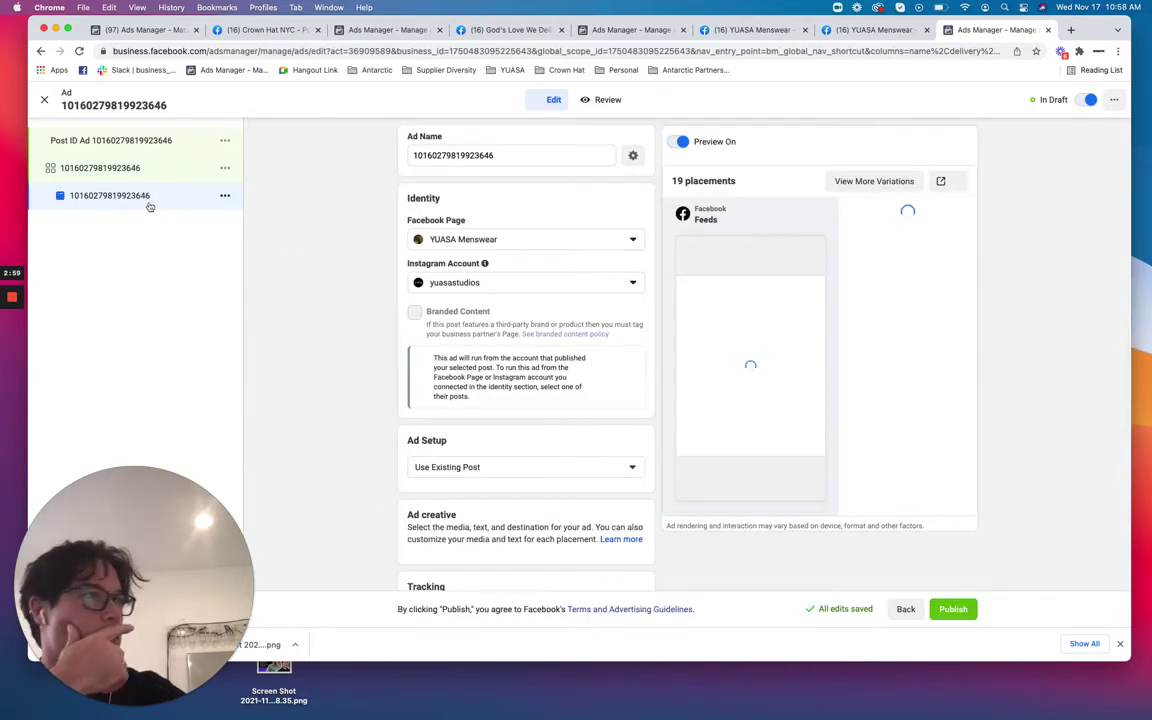
scroll(625, 400, "down", 2)
left_click(622, 412)
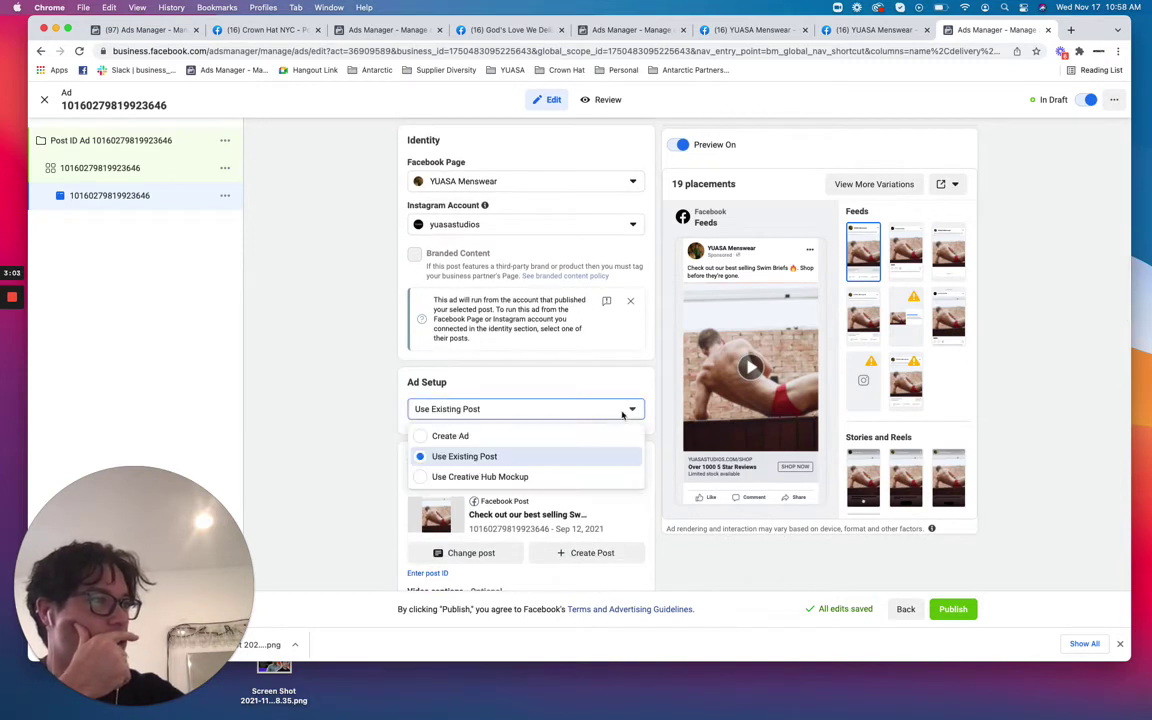
left_click(588, 457)
scroll(605, 452, "down", 5)
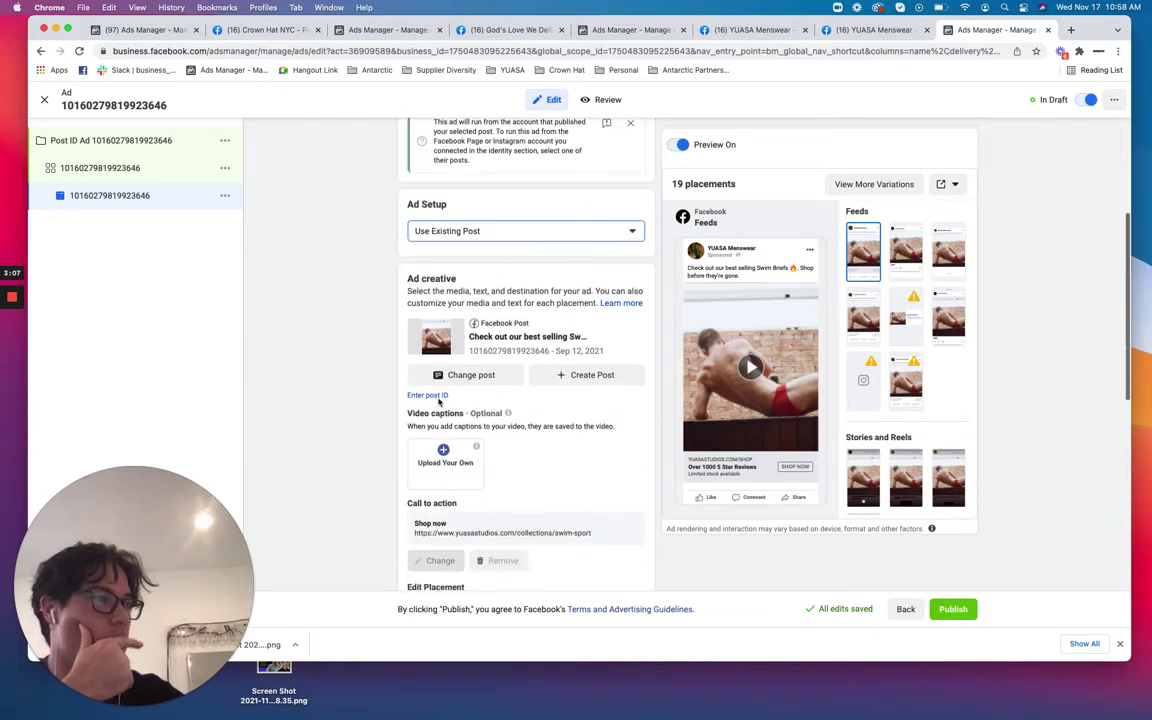
left_click(431, 397)
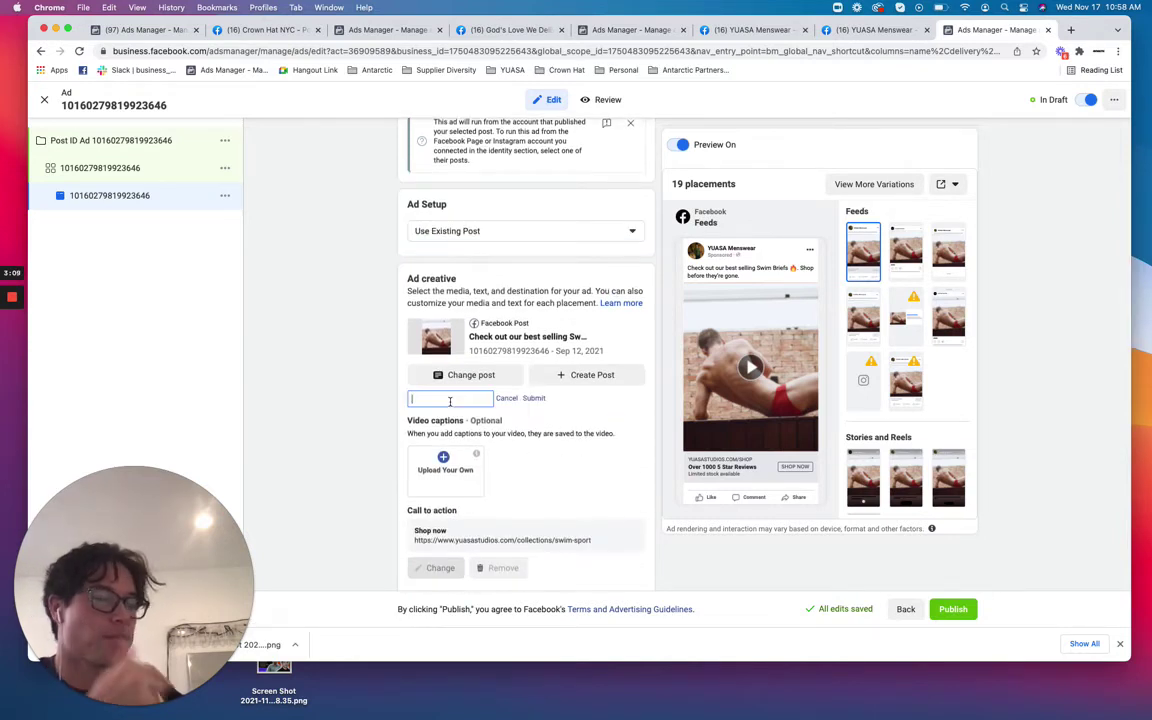
key("super+v")
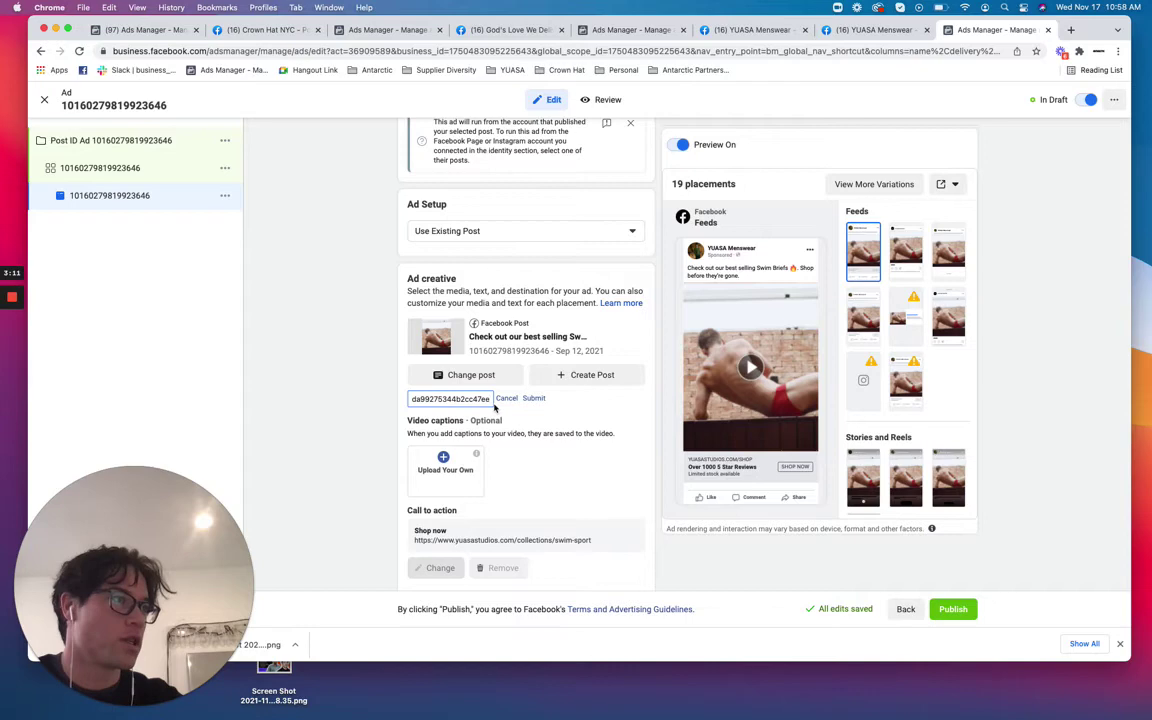
key("super+z")
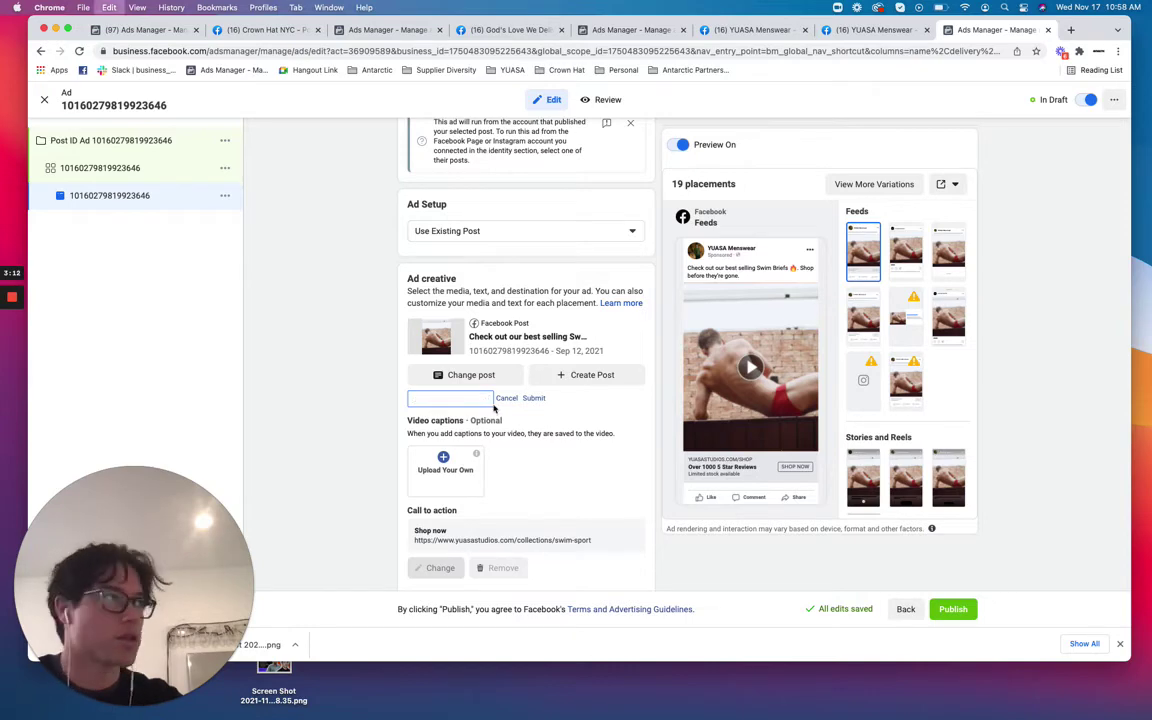
left_click(870, 29)
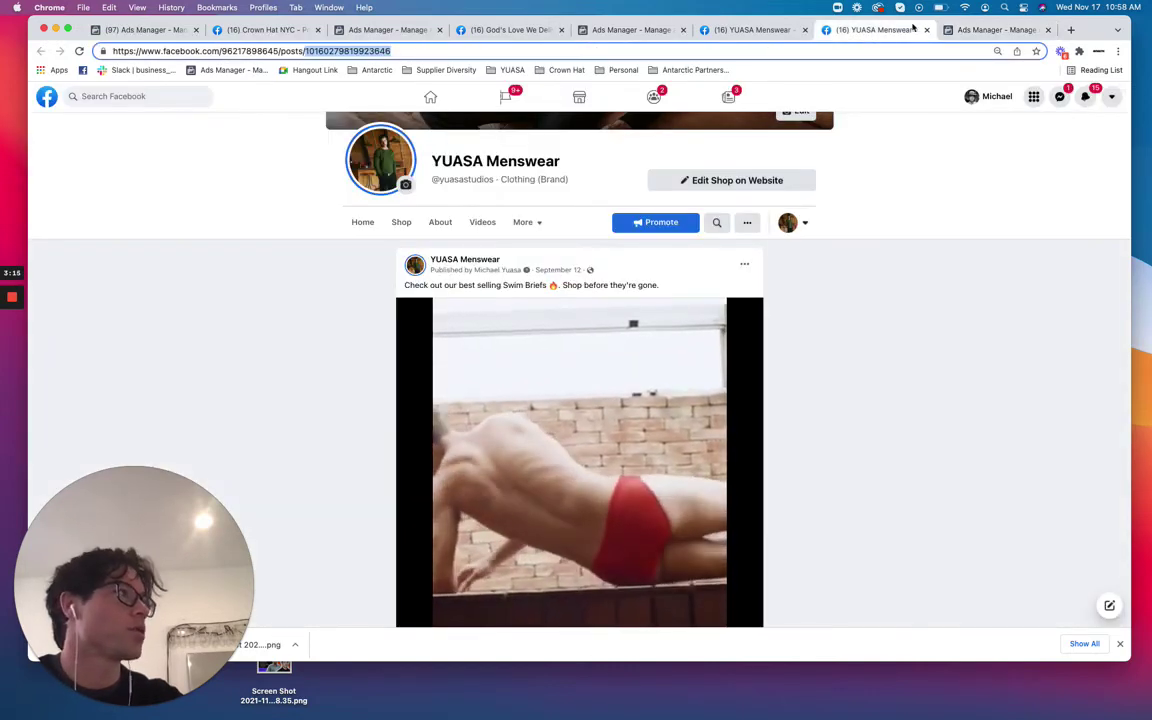
left_click(995, 29)
key("super+v")
left_click(533, 398)
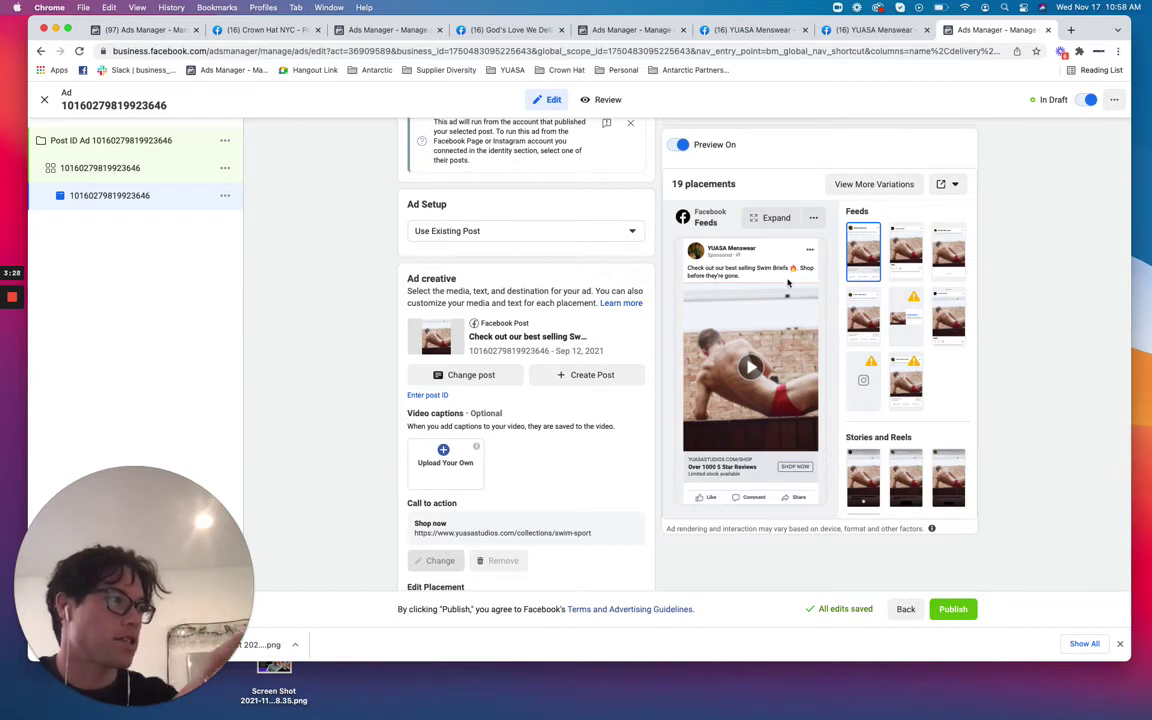
scroll(708, 297, "down", 3)
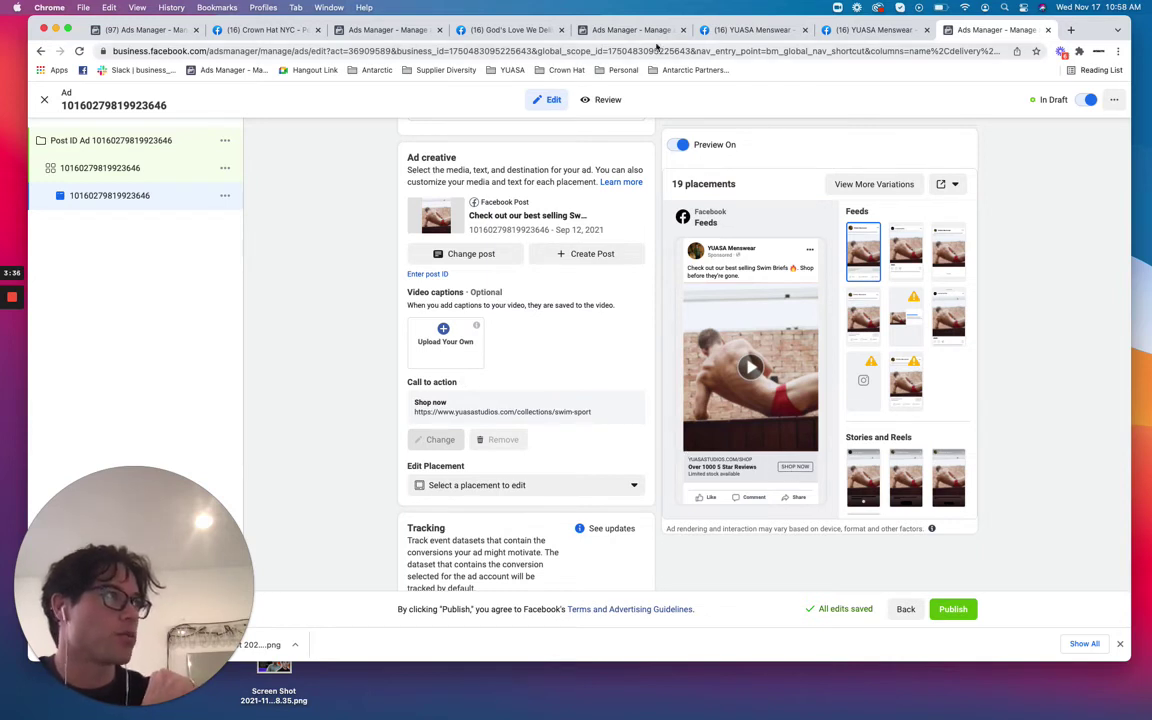
left_click(612, 30)
scroll(672, 376, "down", 10)
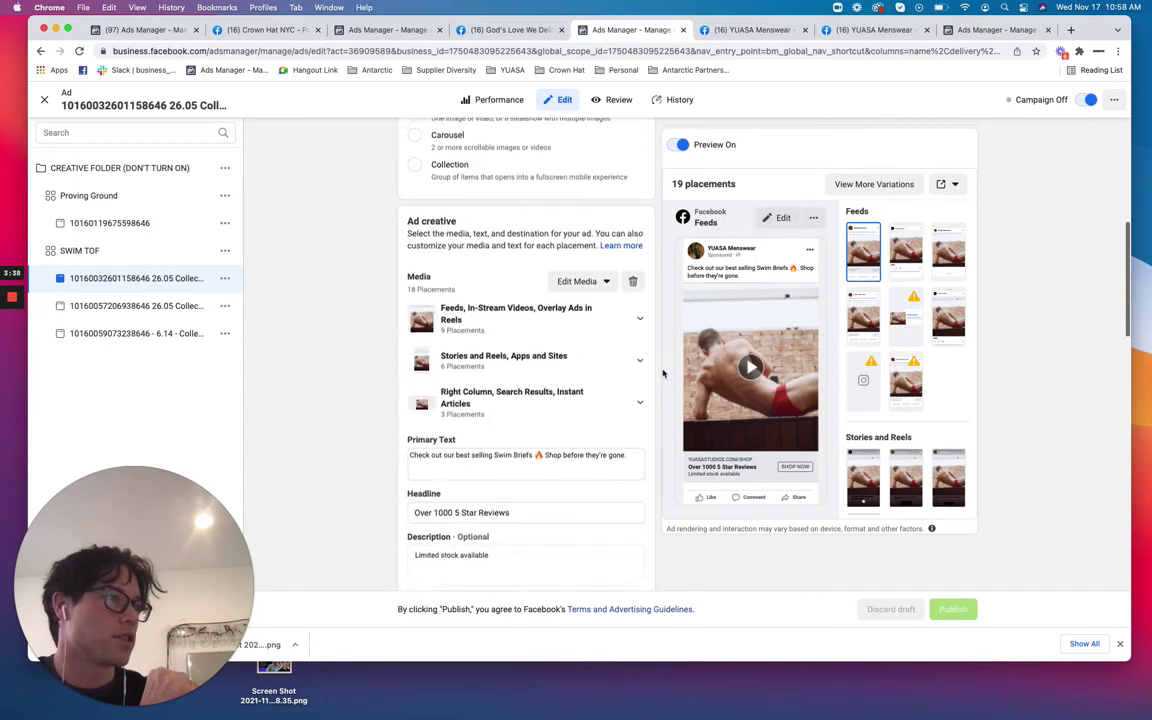
scroll(664, 375, "down", 4)
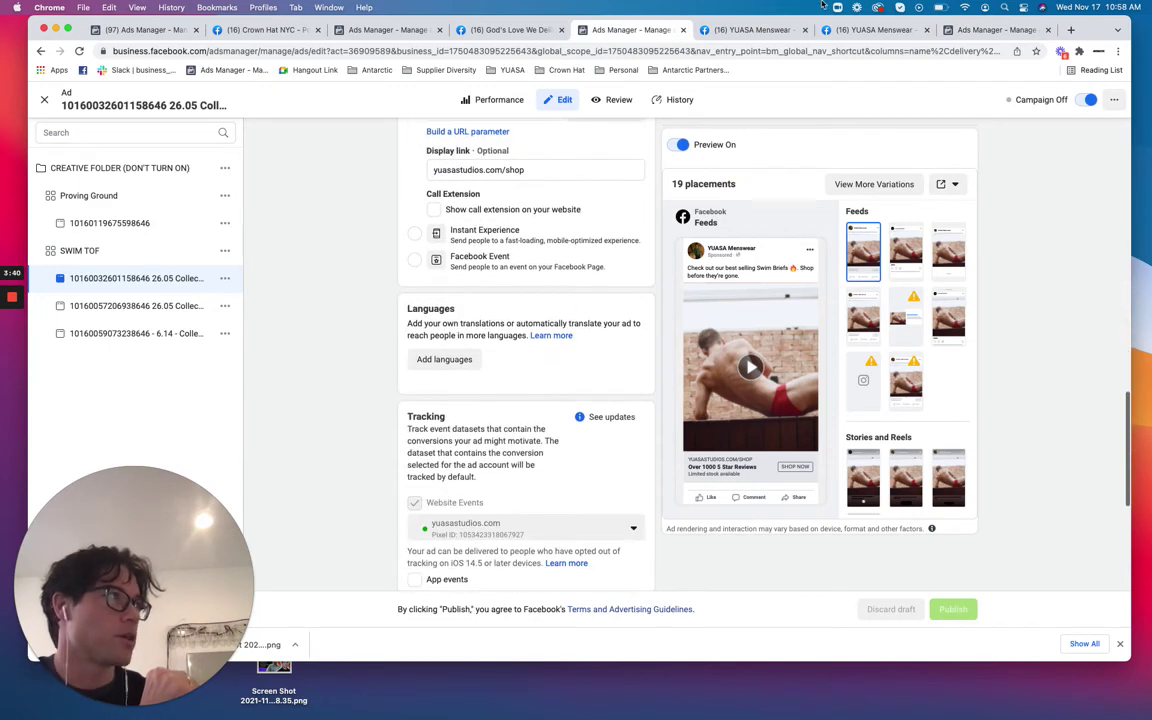
left_click(975, 30)
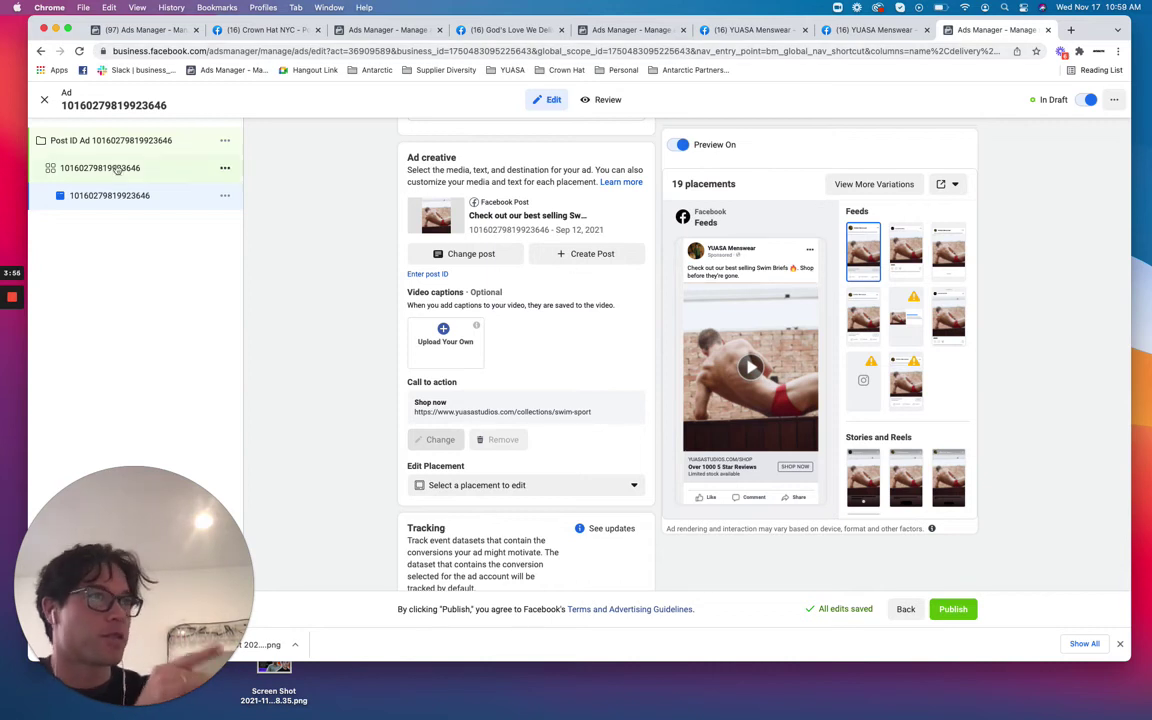
Step: Revert an accidental URL paste in the creative-folder ad's primary text, then return to the draft
left_click(600, 30)
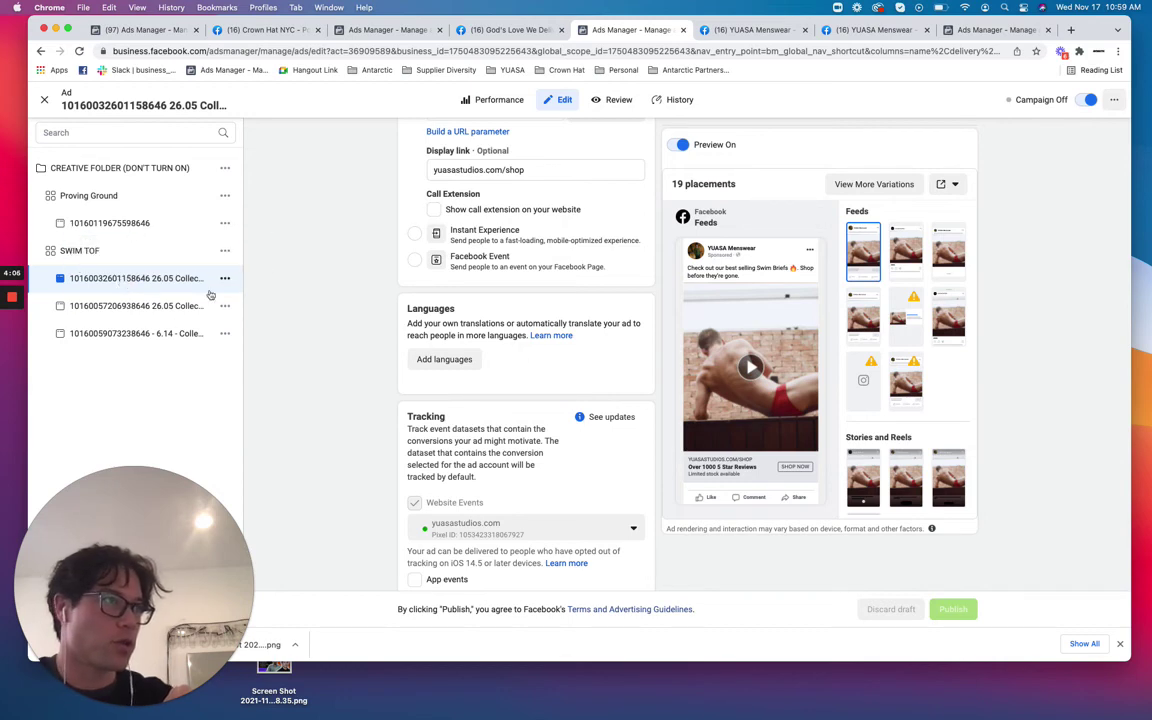
scroll(594, 390, "down", 5)
scroll(594, 390, "up", 15)
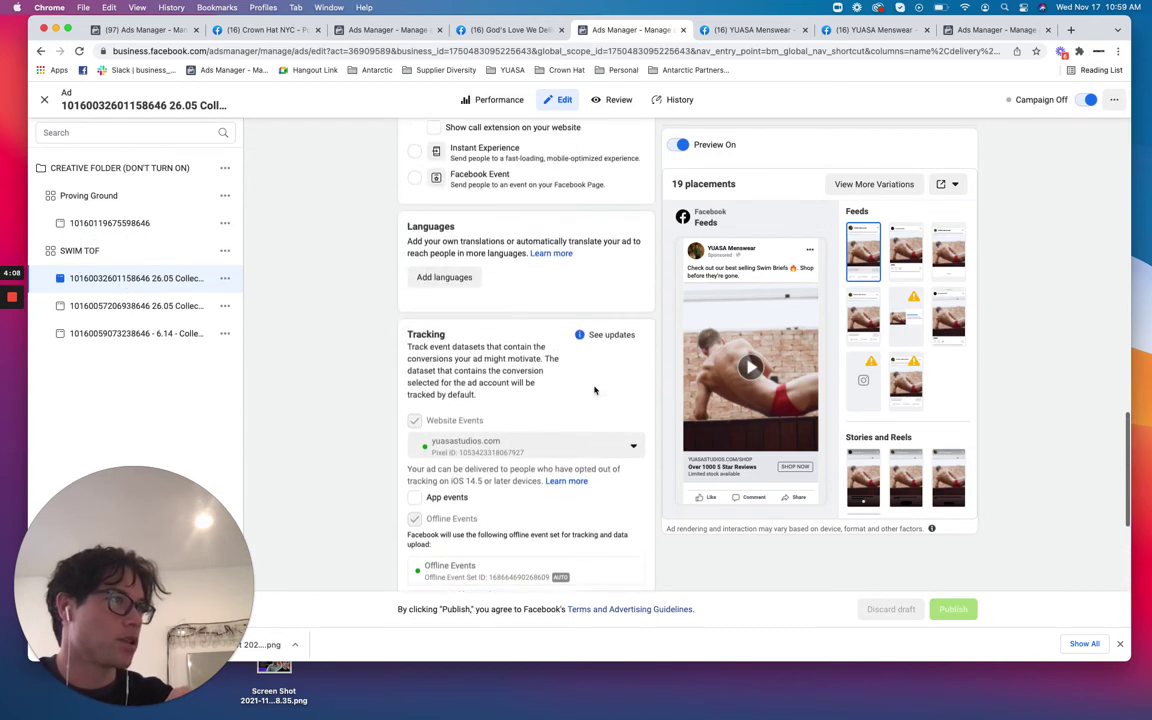
scroll(594, 390, "up", 1)
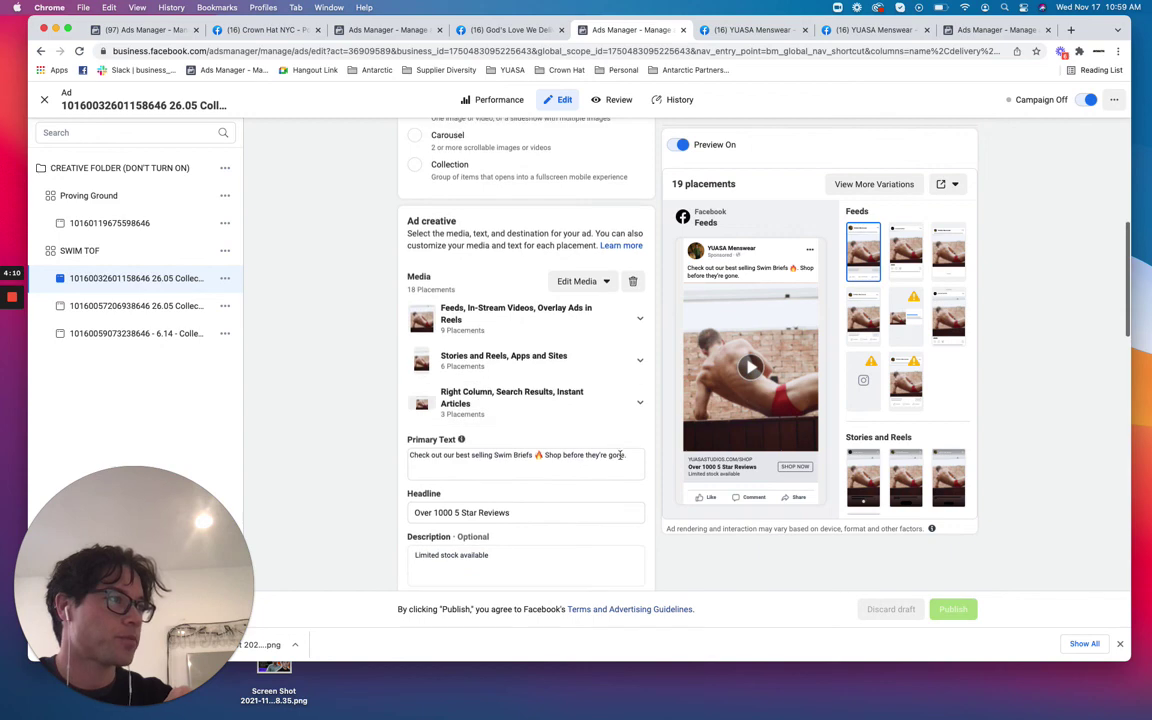
left_click(445, 456)
key("super+v")
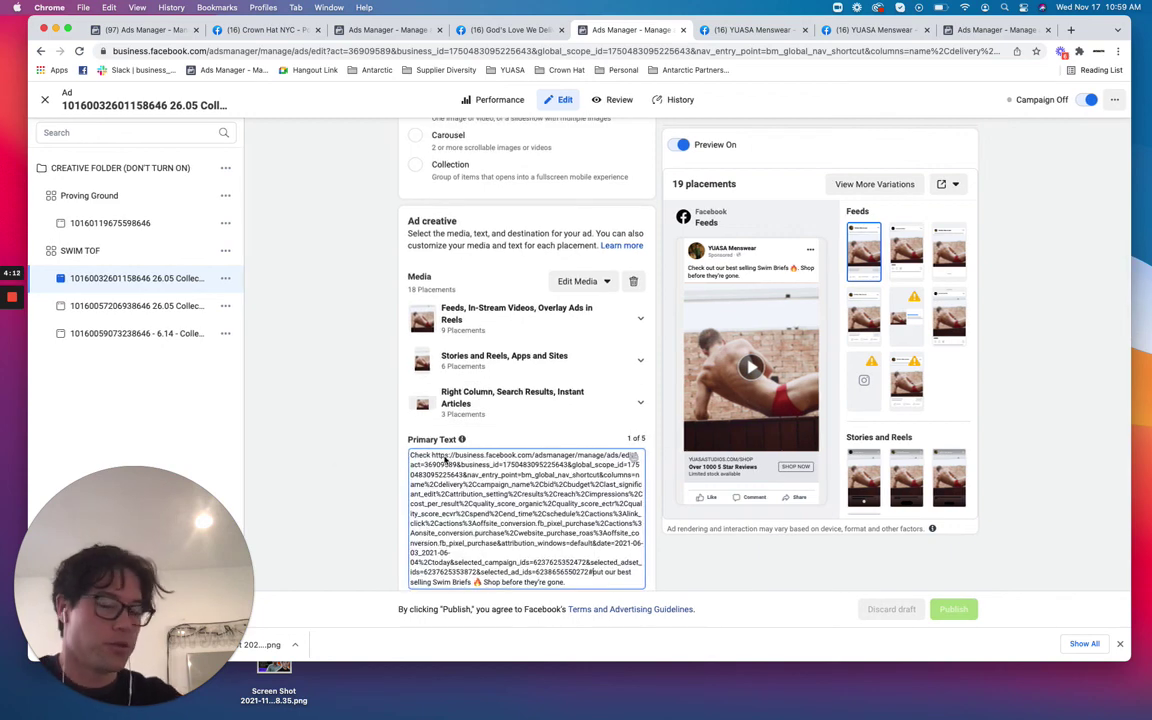
left_click(661, 459)
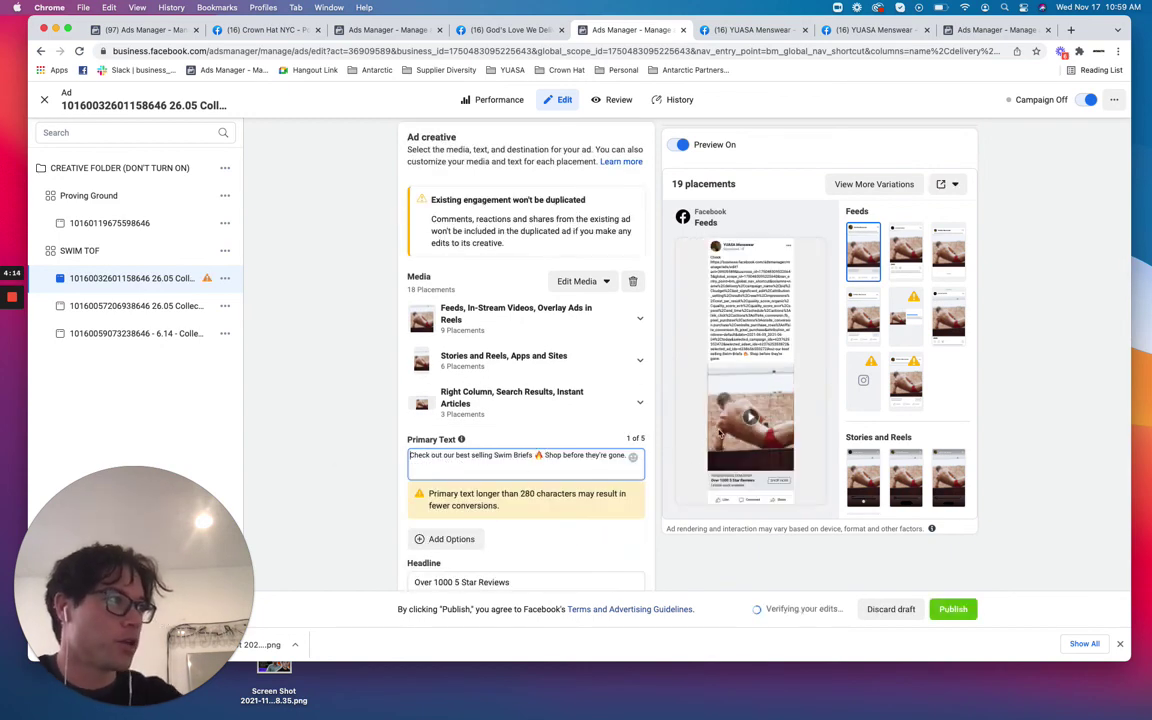
key("super+z")
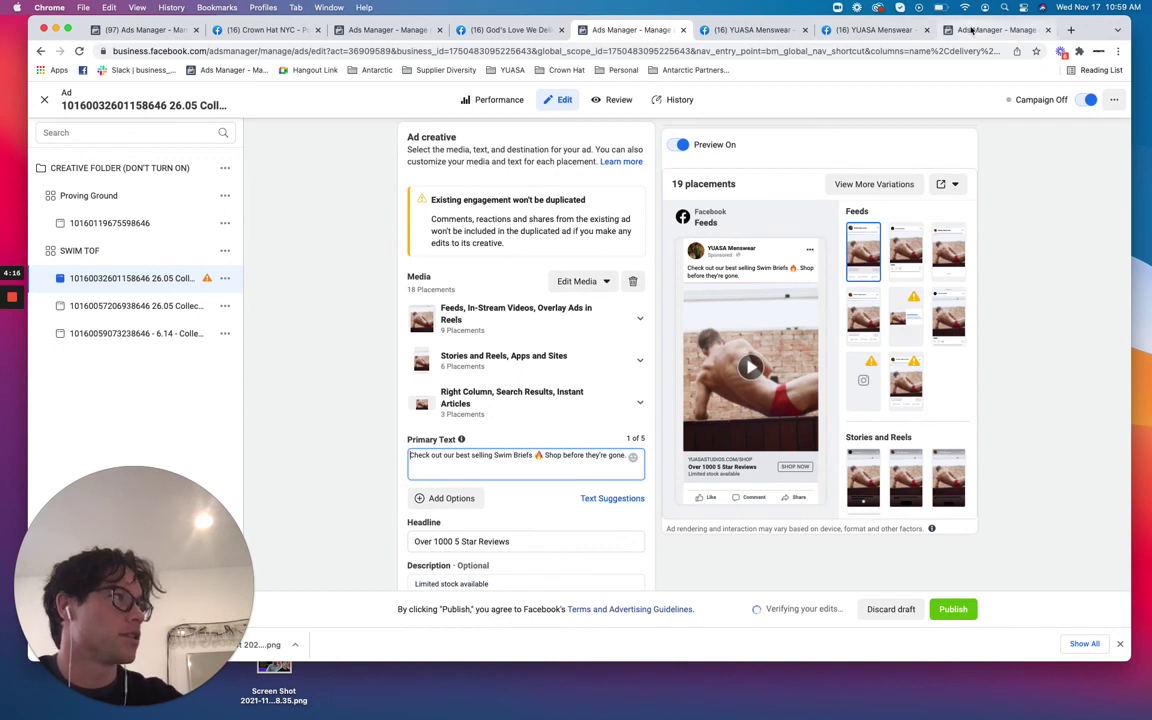
left_click(973, 31)
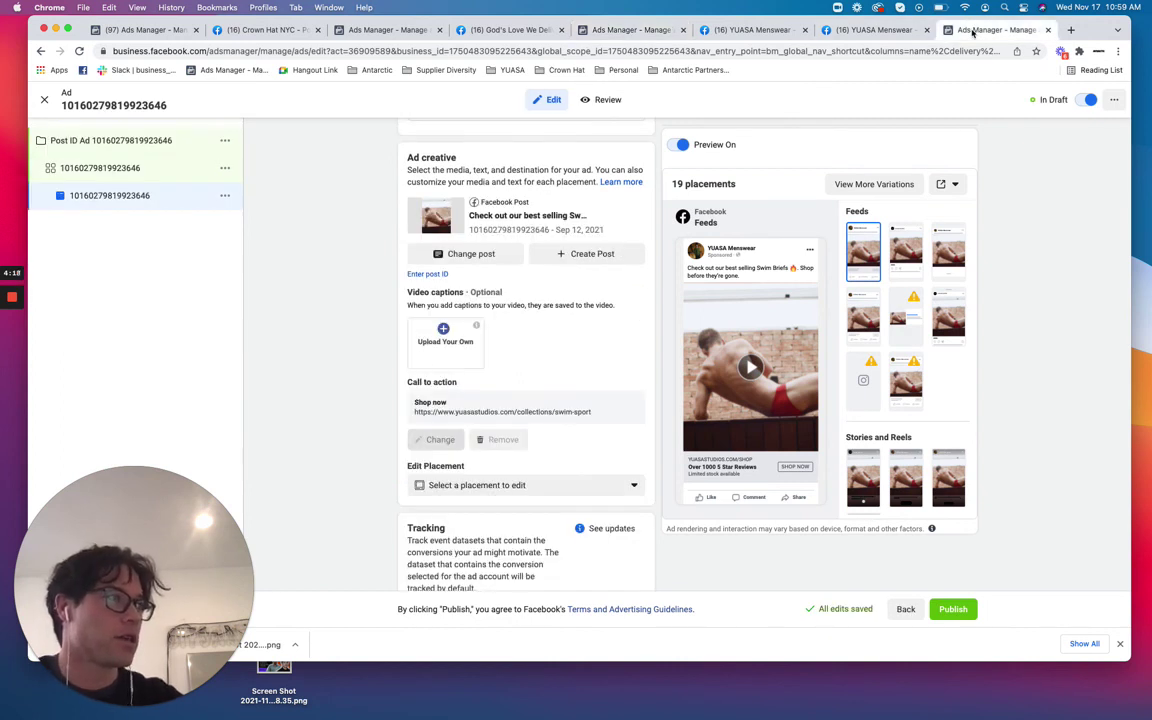